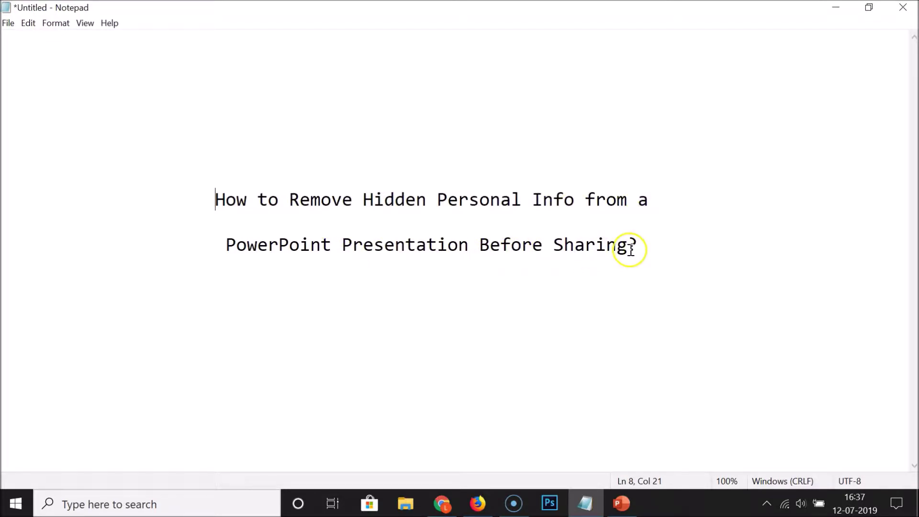
- Minimize the Notepad window holding the tutorial title to reveal the desktop
click(835, 7)
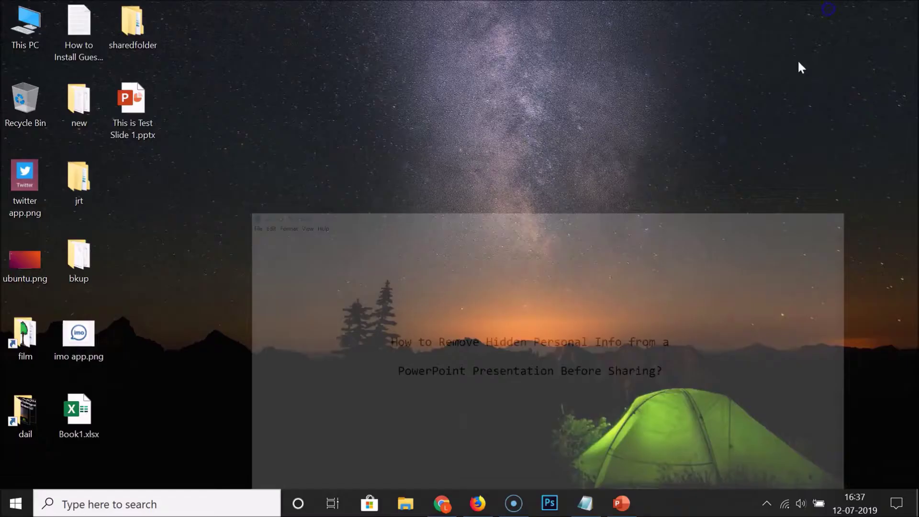
- Restore the 'This is Test Slide 1.pptx' PowerPoint window from the taskbar
click(620, 503)
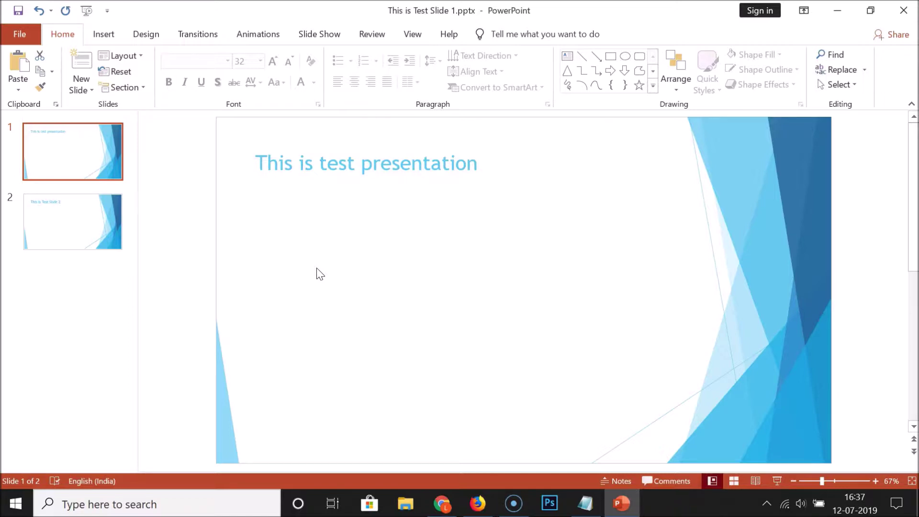
- Start Save As and choose the Desktop as the save location
click(19, 33)
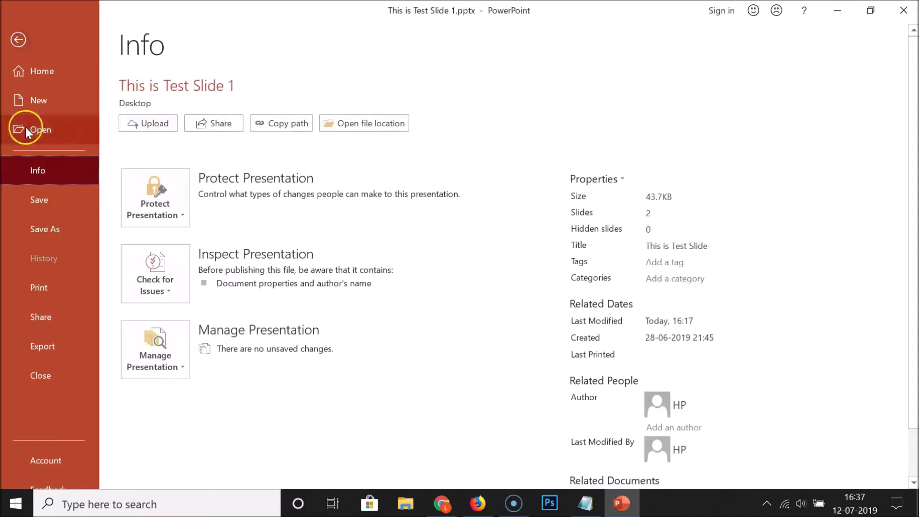
click(56, 232)
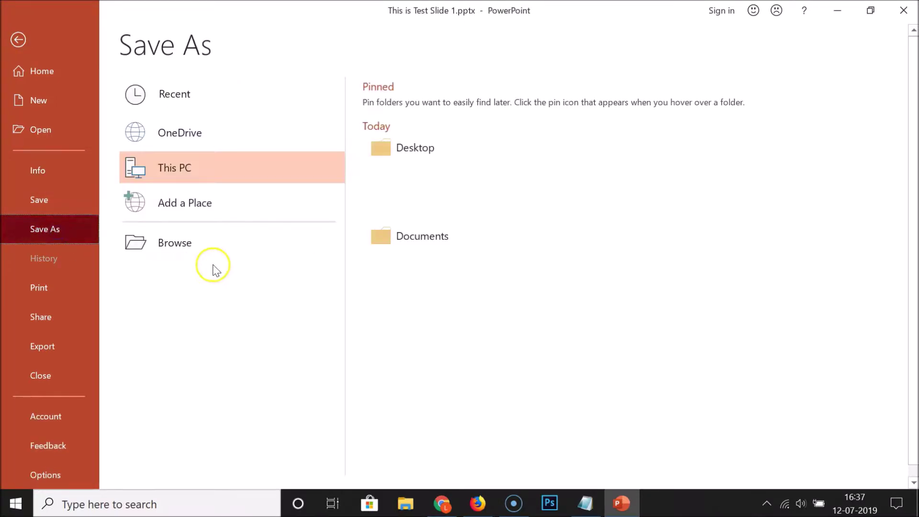
click(190, 245)
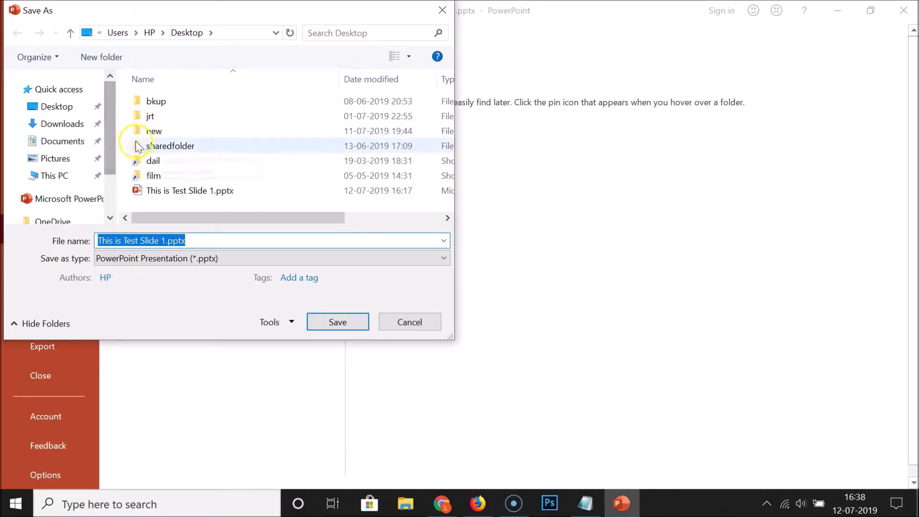
click(64, 107)
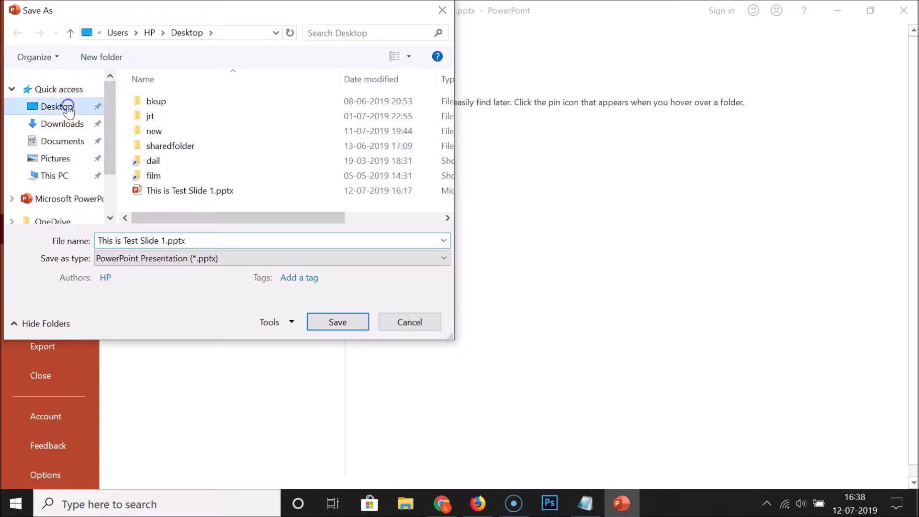
- Name the copy 'back up.pptx', save it, and minimize PowerPoint
double_click(165, 242)
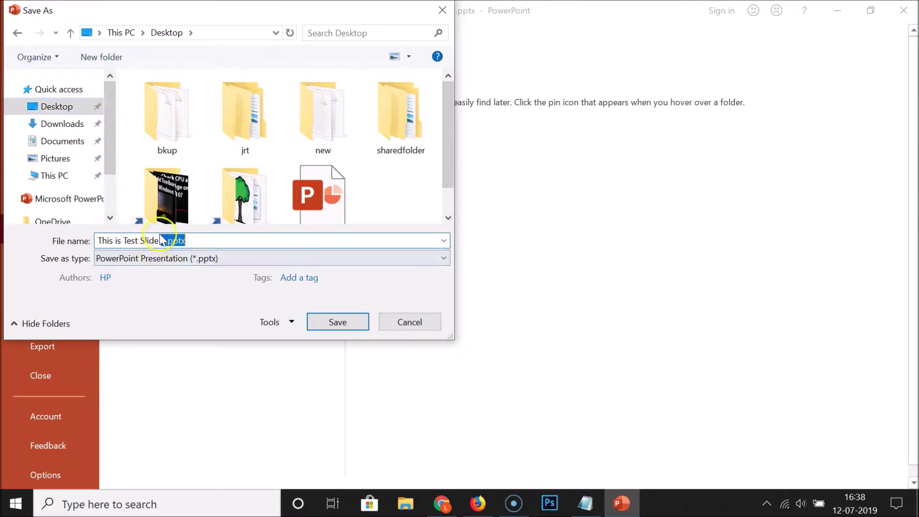
key(BackSpace)
text(back)
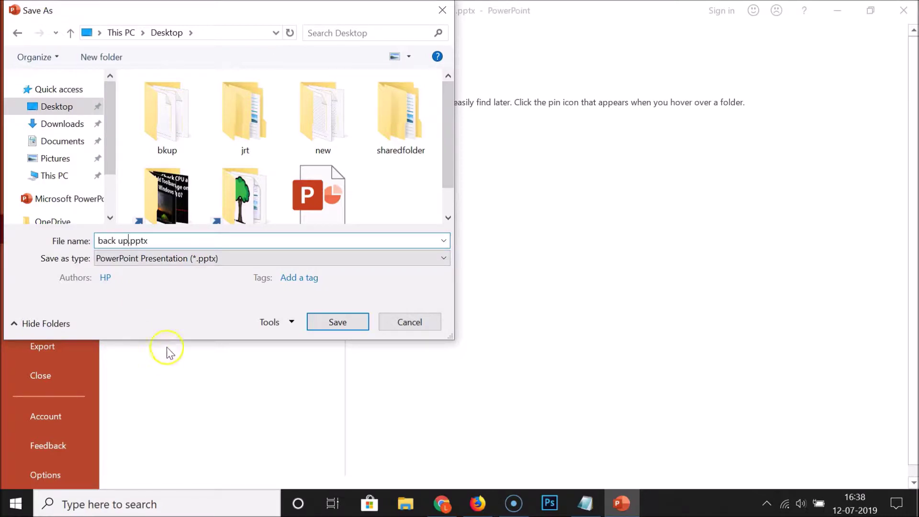
text(up)
click(339, 323)
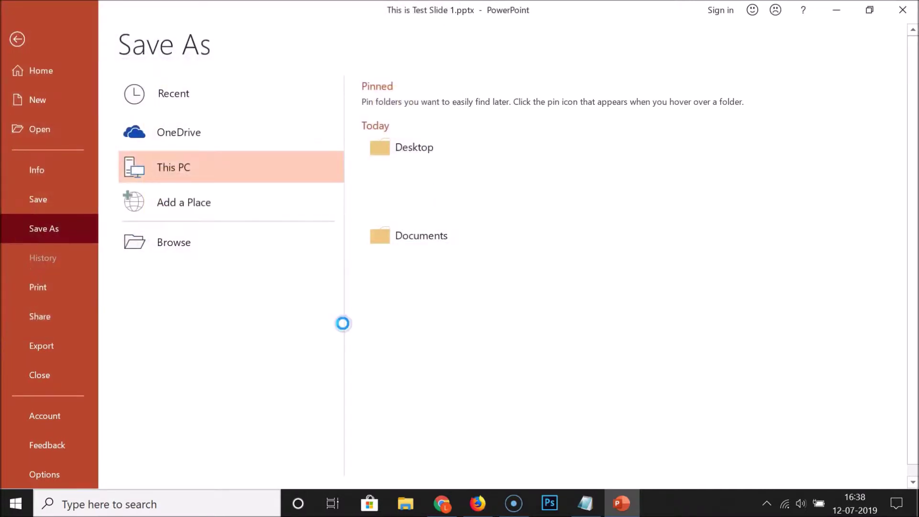
click(842, 10)
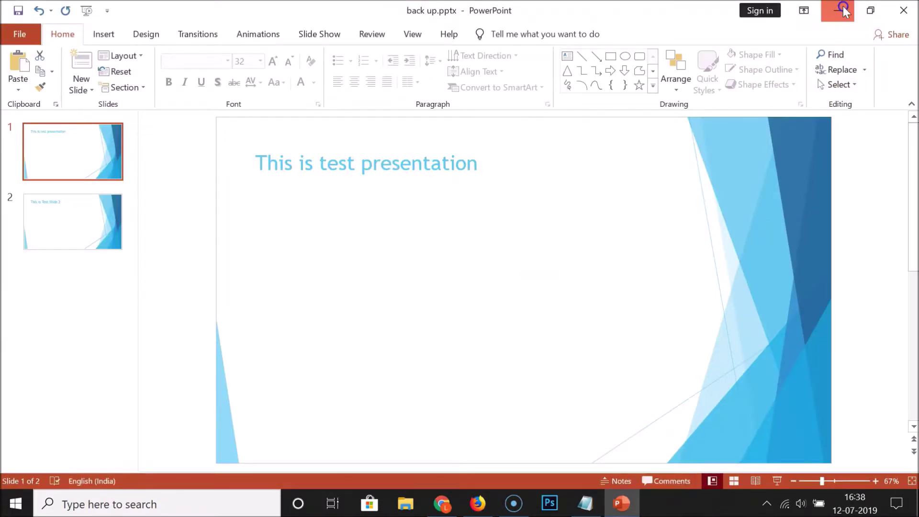
click(154, 261)
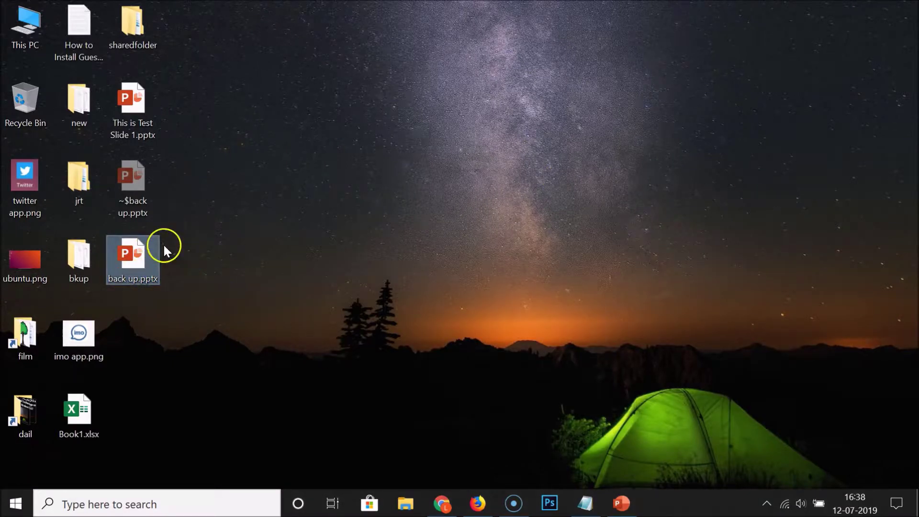
click(624, 505)
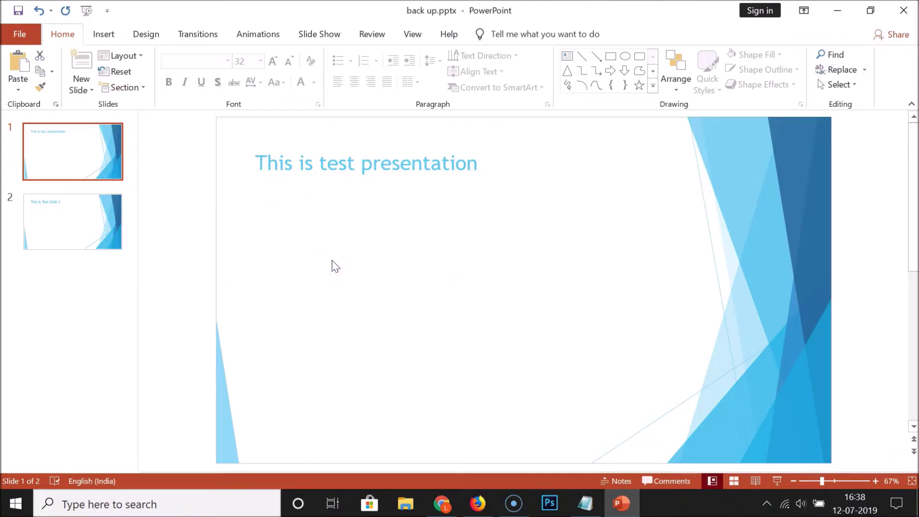
- Launch the Document Inspector for back up.pptx from Check for Issues on the Info page
click(19, 34)
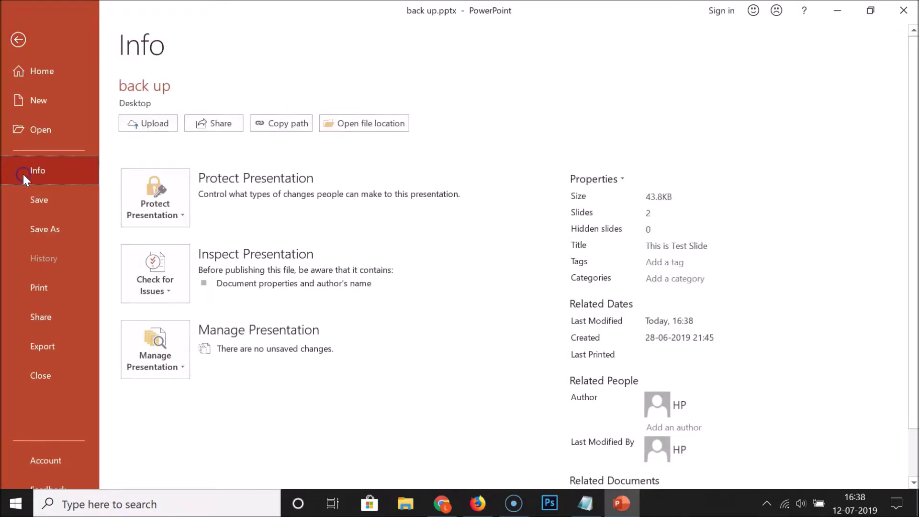
click(175, 292)
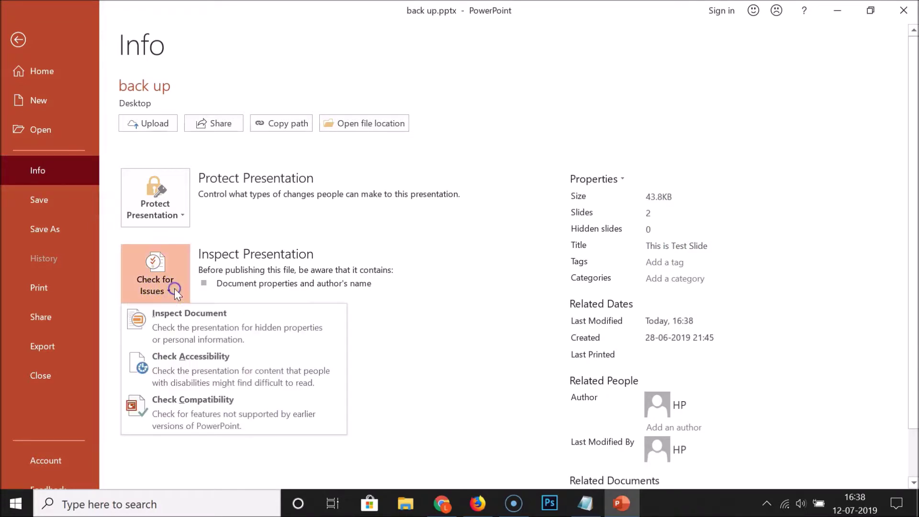
click(201, 328)
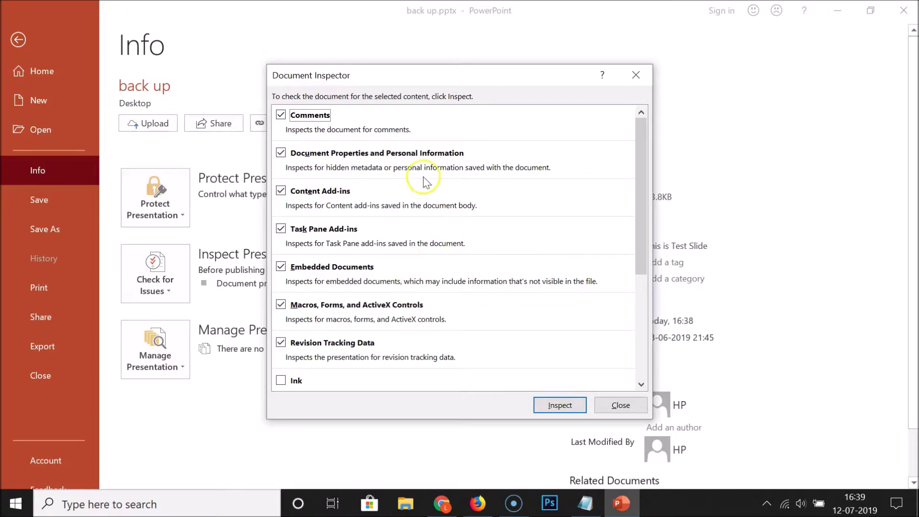
- Tick the Ink and Presentation Notes categories, then run the inspection
scroll(425, 163, down, 5)
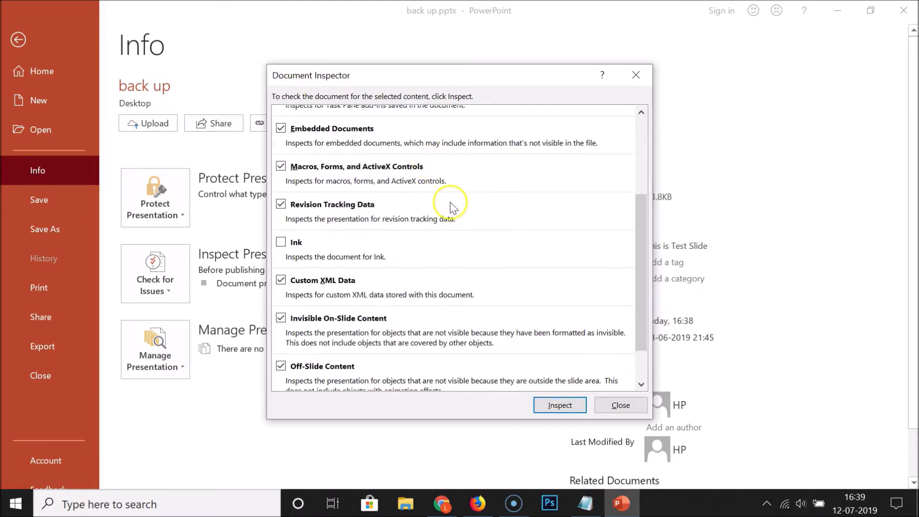
scroll(452, 209, up, 5)
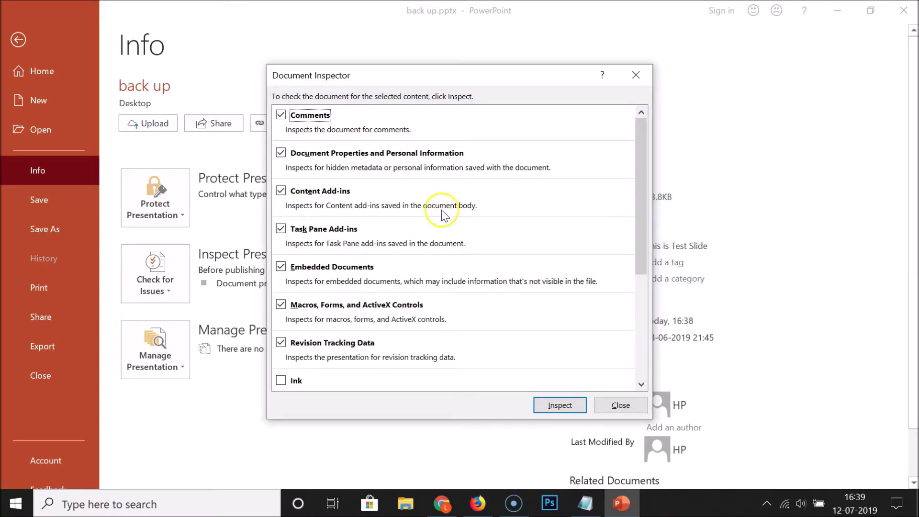
scroll(448, 213, down, 2)
click(281, 311)
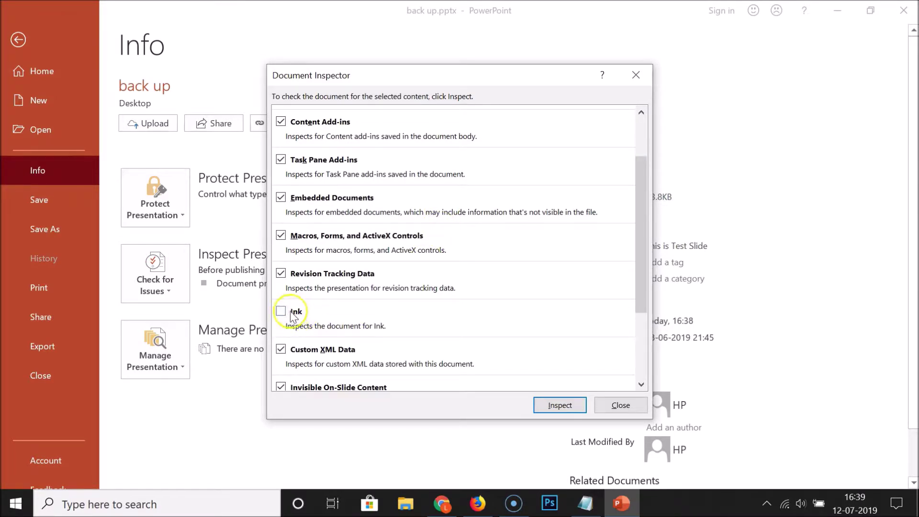
scroll(403, 252, down, 3)
scroll(404, 248, down, 1)
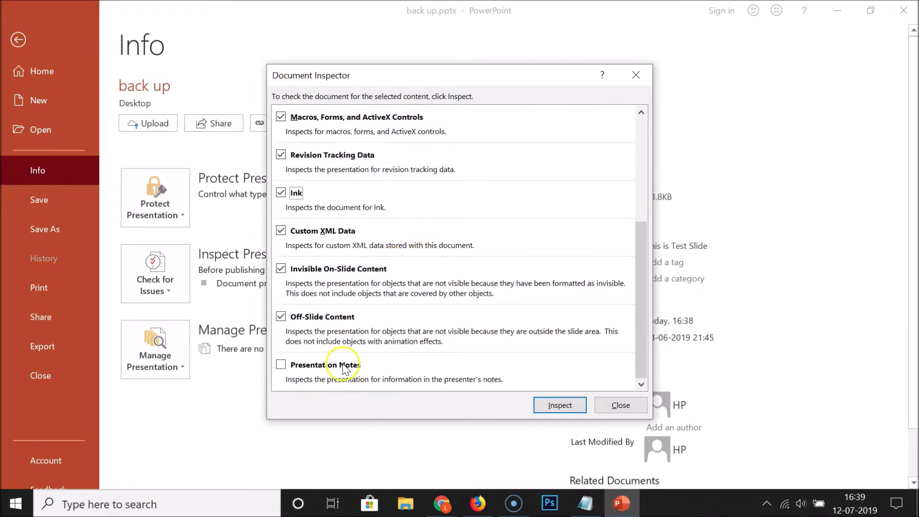
click(283, 365)
scroll(446, 260, up, 5)
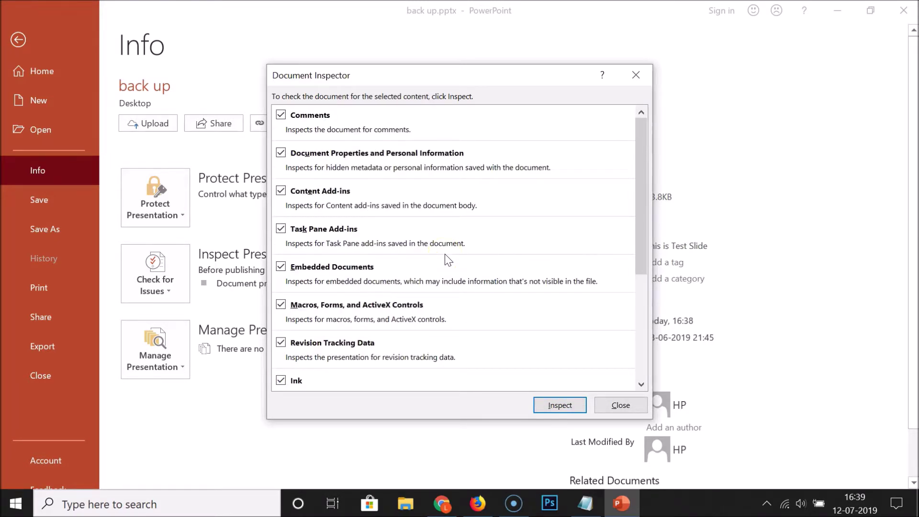
click(557, 402)
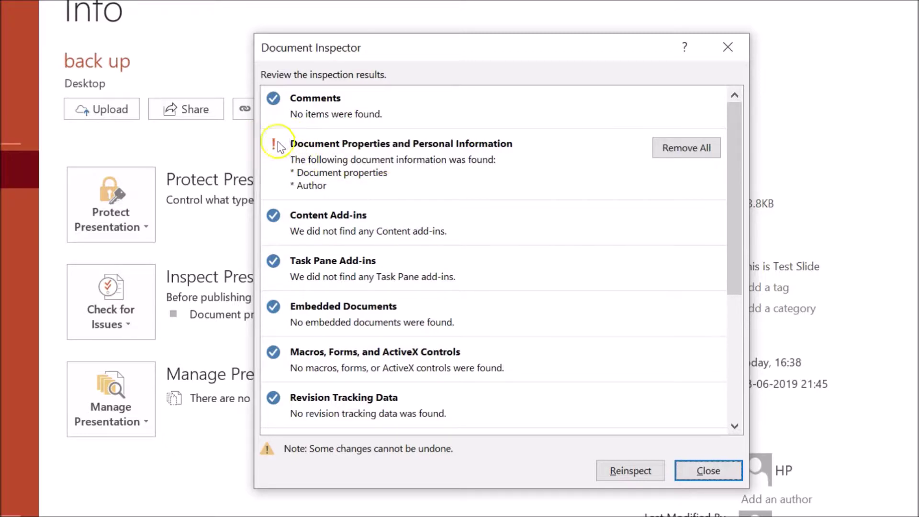
- Review results flagging Document Properties and Personal Information (author) in the presentation
click(315, 149)
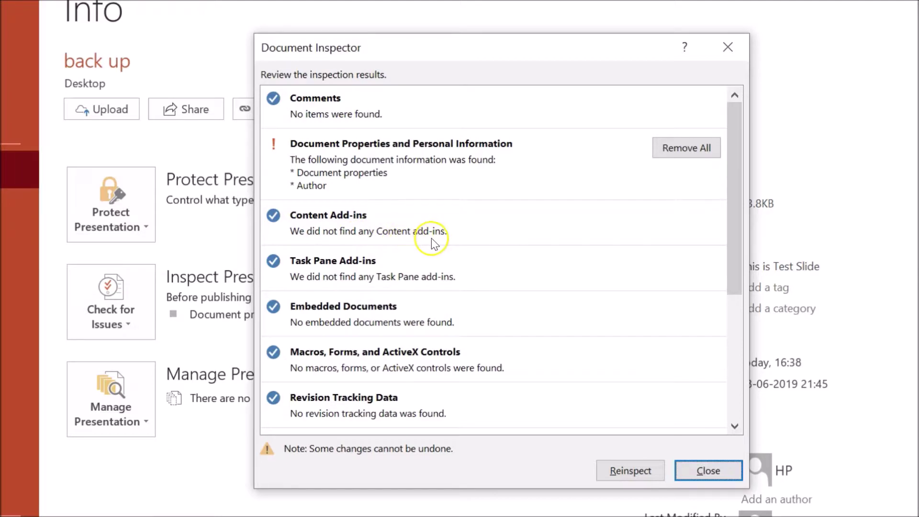
scroll(390, 250, down, 5)
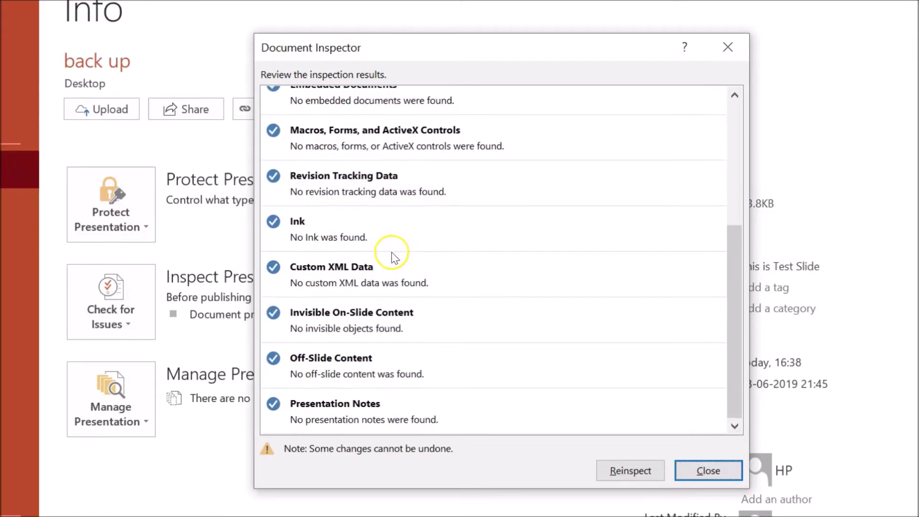
scroll(397, 266, up, 5)
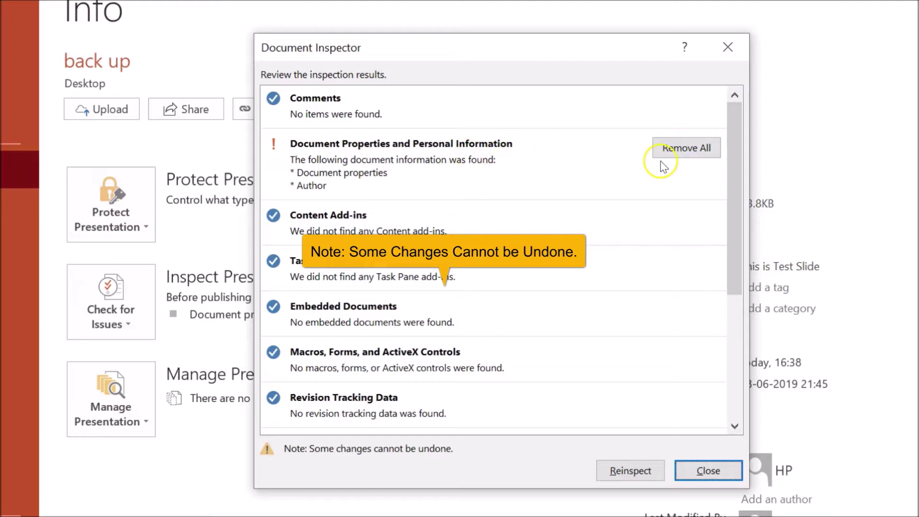
- Remove all document properties and personal information, then return to the inspection checklist
click(676, 152)
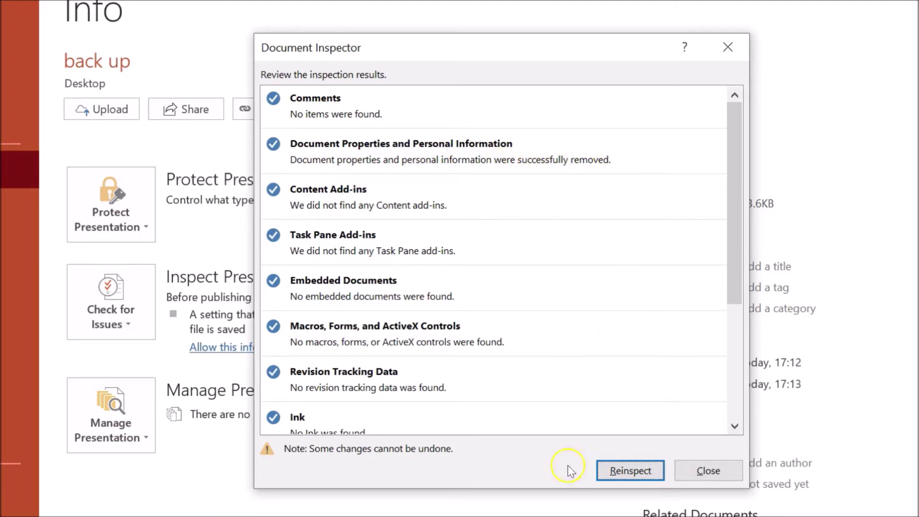
click(631, 473)
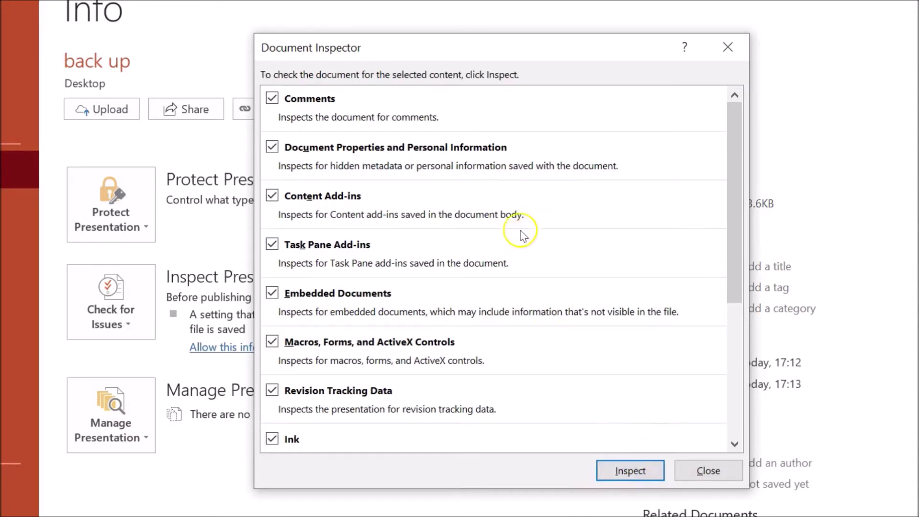
scroll(460, 144, down, 2)
scroll(460, 181, down, 2)
scroll(463, 180, up, 5)
scroll(464, 183, down, 5)
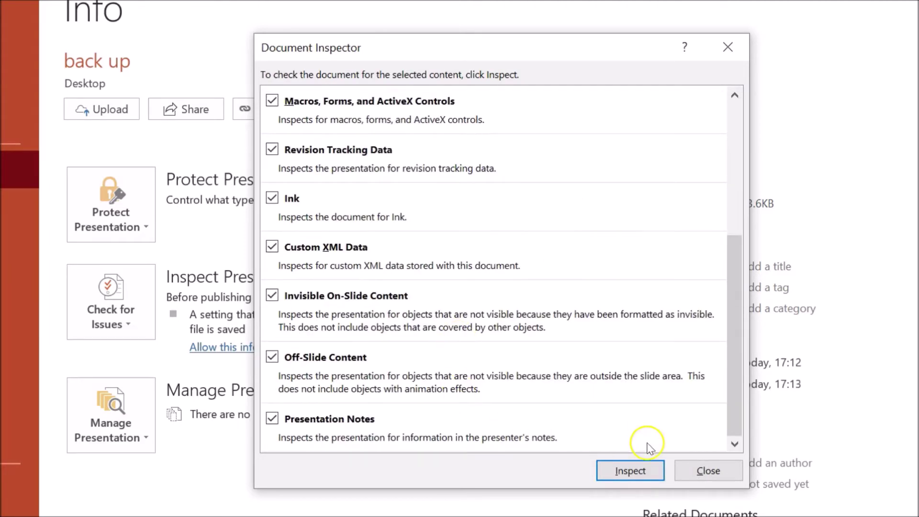
- Reinspect to confirm no properties or author data remain, and close the Document Inspector
click(618, 476)
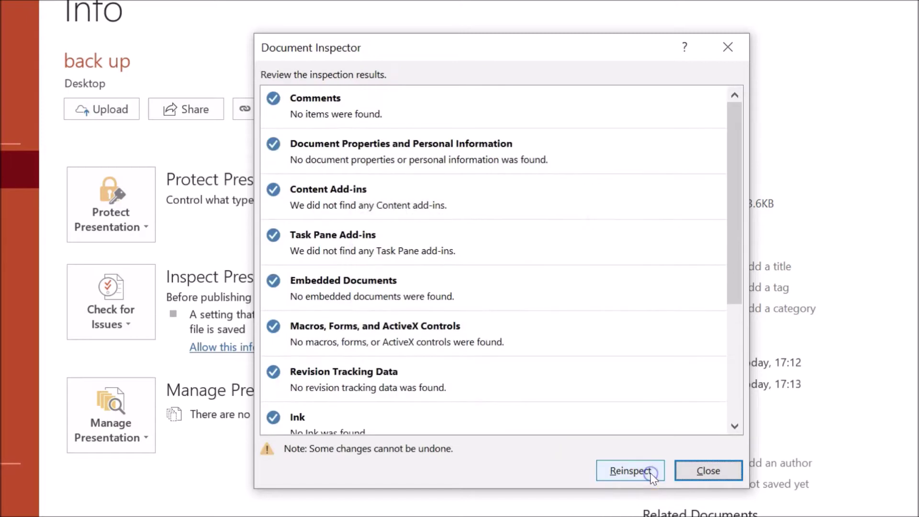
scroll(461, 114, down, 5)
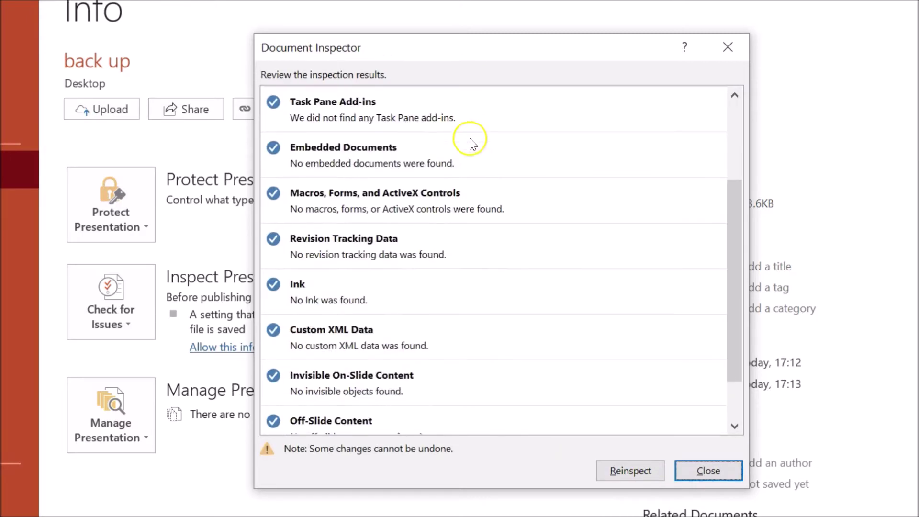
scroll(474, 168, up, 5)
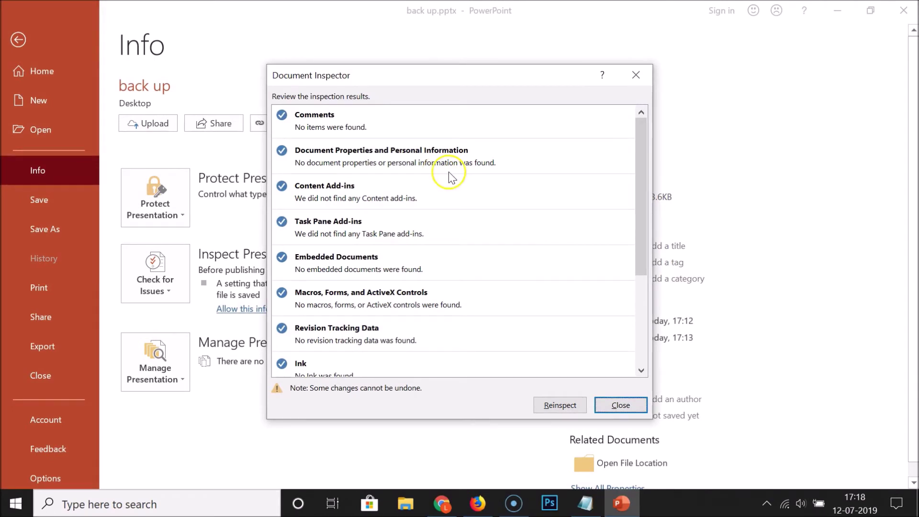
click(631, 406)
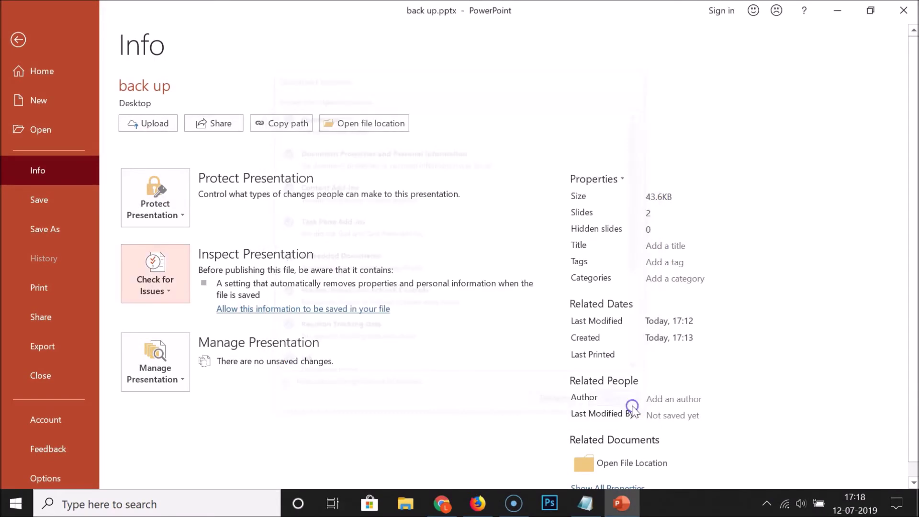
- Save the cleaned back up.pptx and switch back to the Notepad title note
click(11, 41)
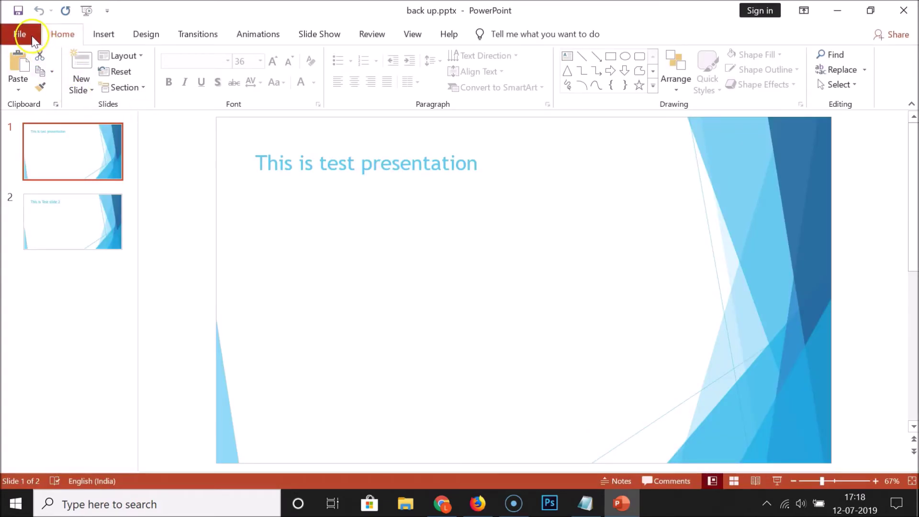
click(28, 37)
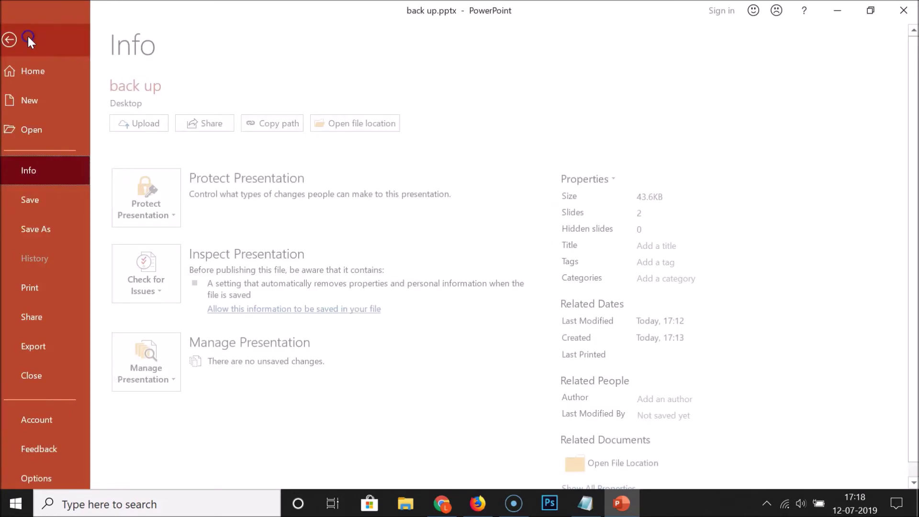
click(44, 200)
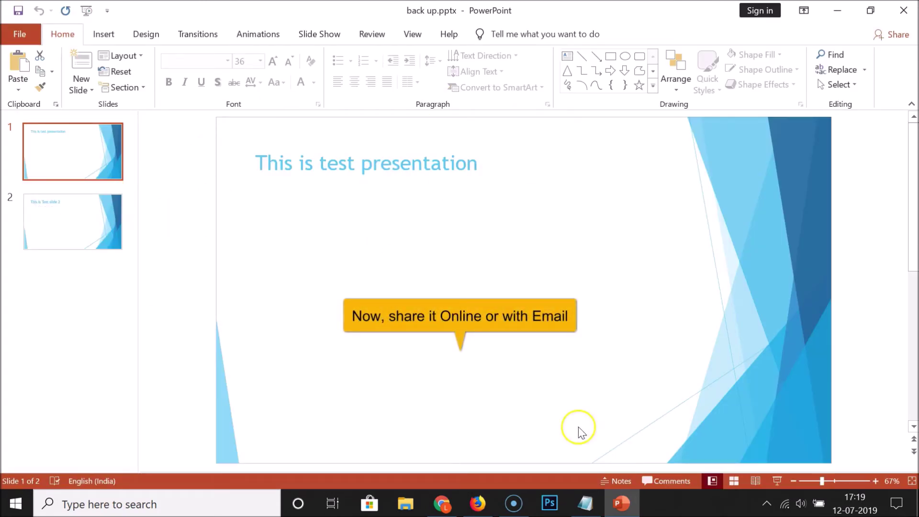
click(585, 502)
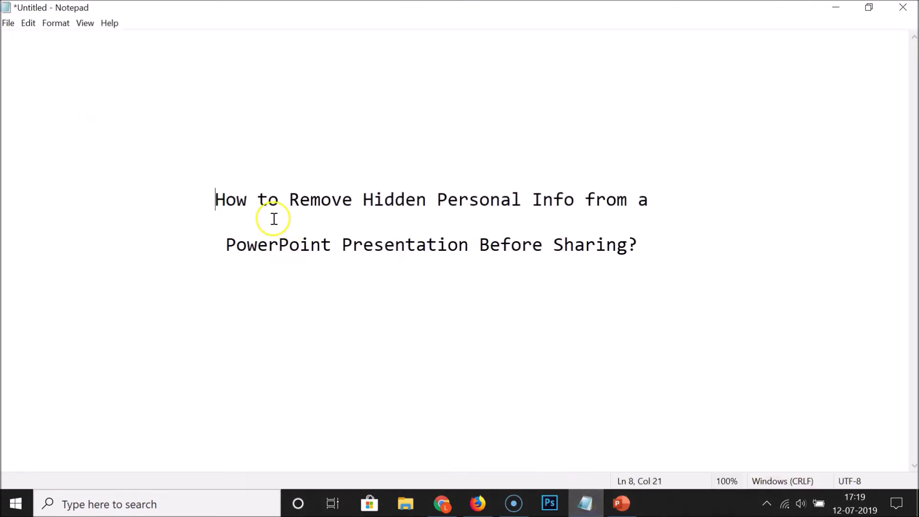